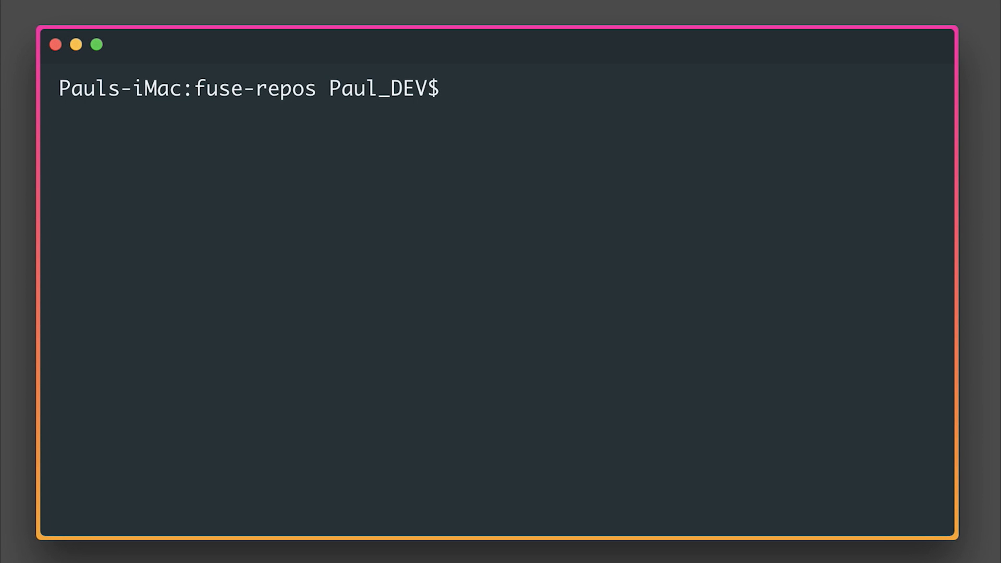
text(npm install typescript -g)
Run 'npm install typescript -g' then 'npm install typings -g' to install both globally.
key(Return)
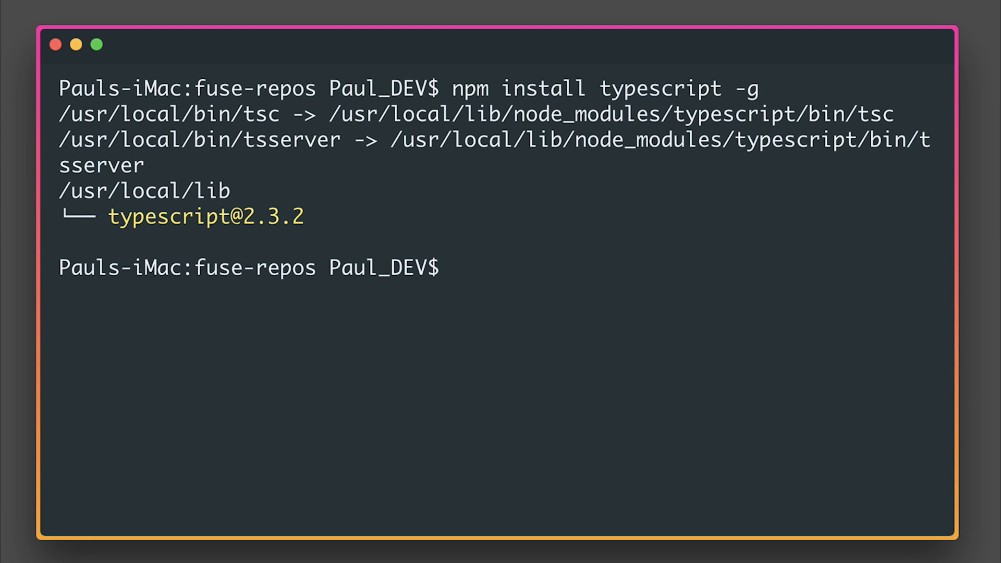
text(npm insta)
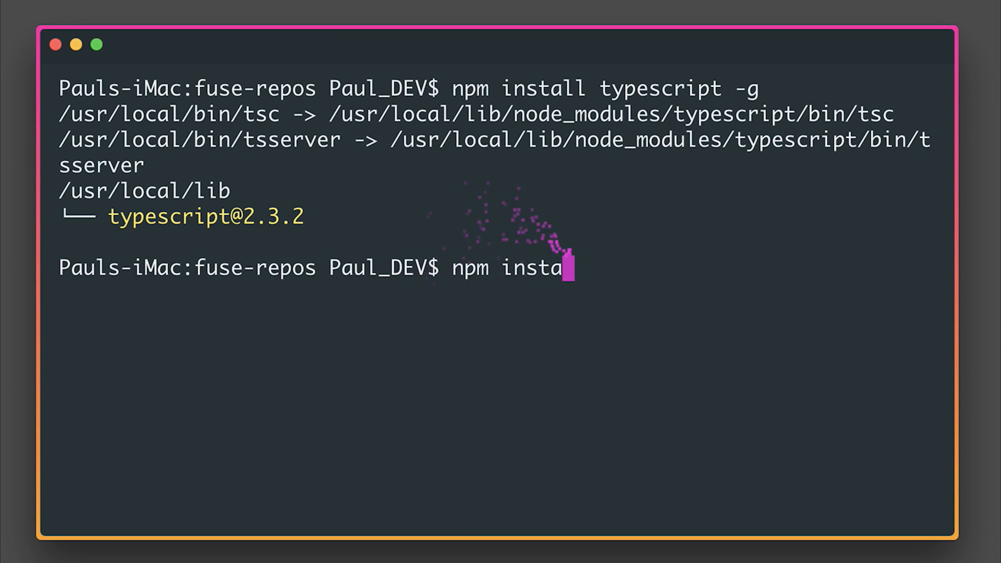
text(ll typings -g)
key(Return)
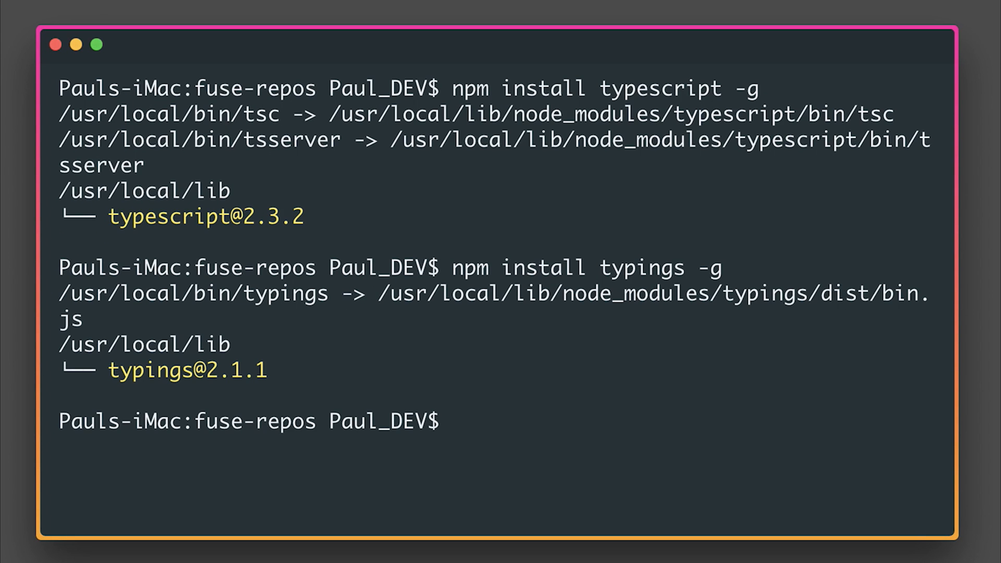
text(fuse create app )
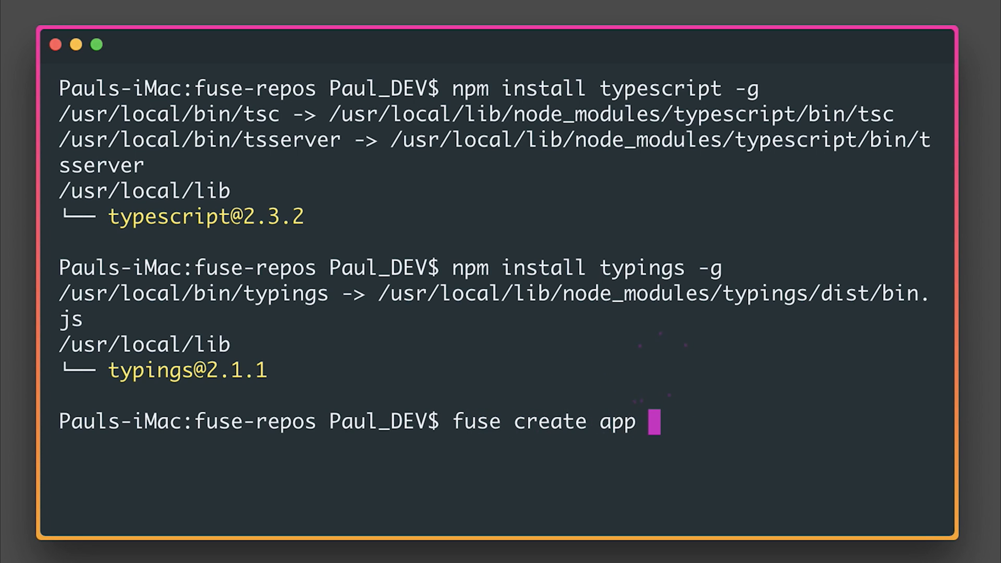
text(TypeScriptFuse)
Run 'fuse create app TypeScriptFuse', change into the TypeScriptFuse folder and clear the screen.
key(Return)
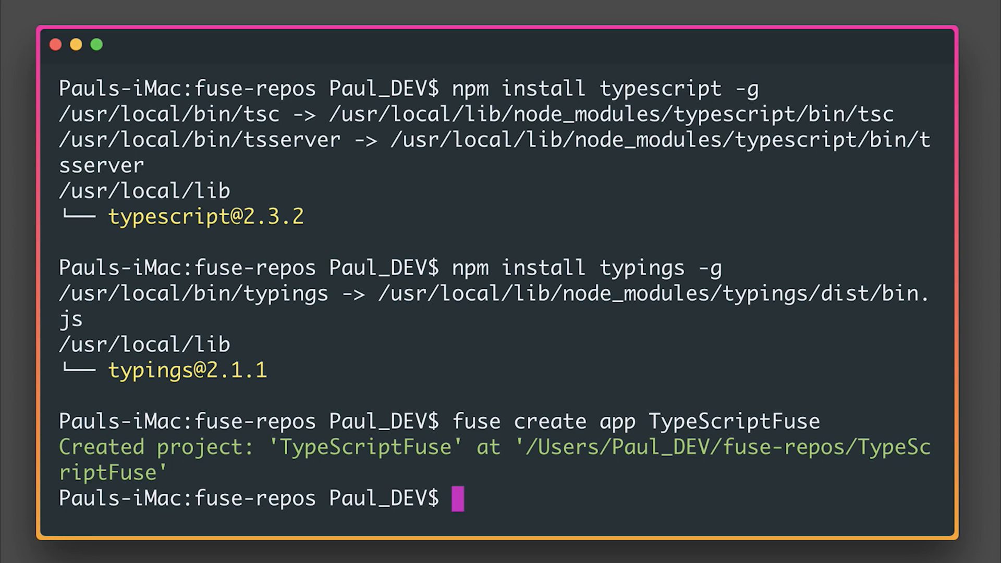
text(cd TypeScriptFuse)
key(Return)
text(clear)
key(Return)
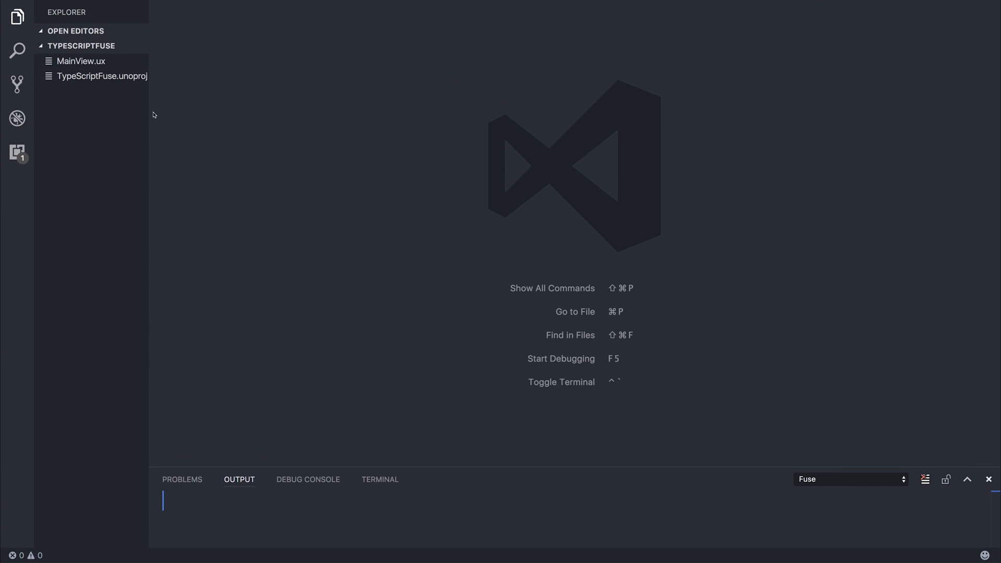
Review MainView.ux and TypeScriptFuse.unoproj, then run 'tsc --init' to generate tsconfig.json.
click(114, 62)
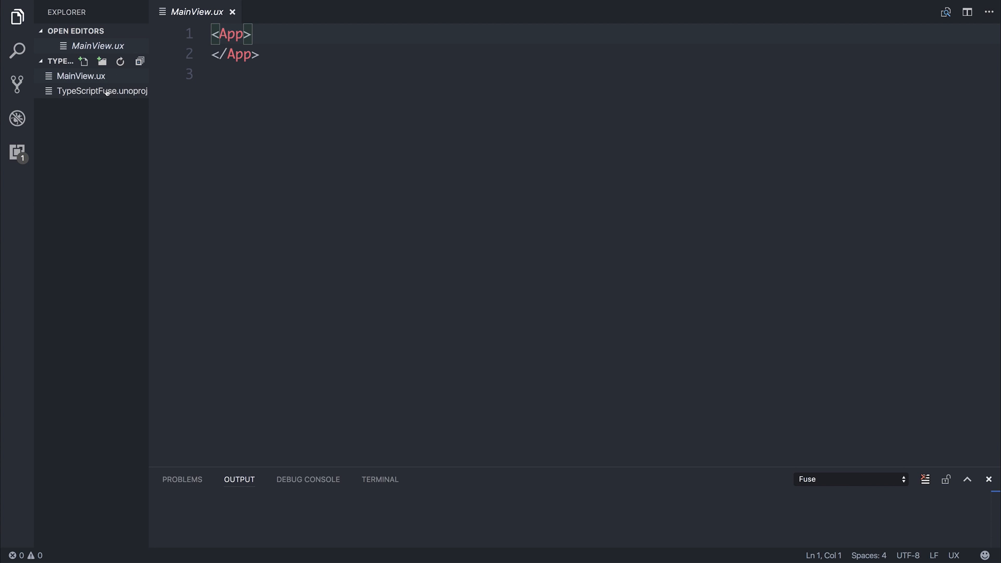
click(106, 91)
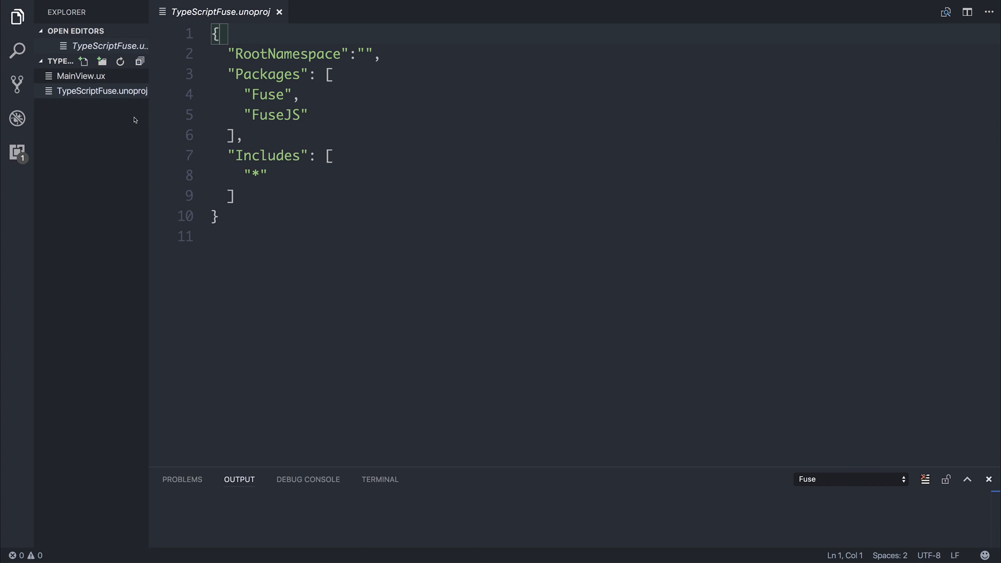
text(tsc --init)
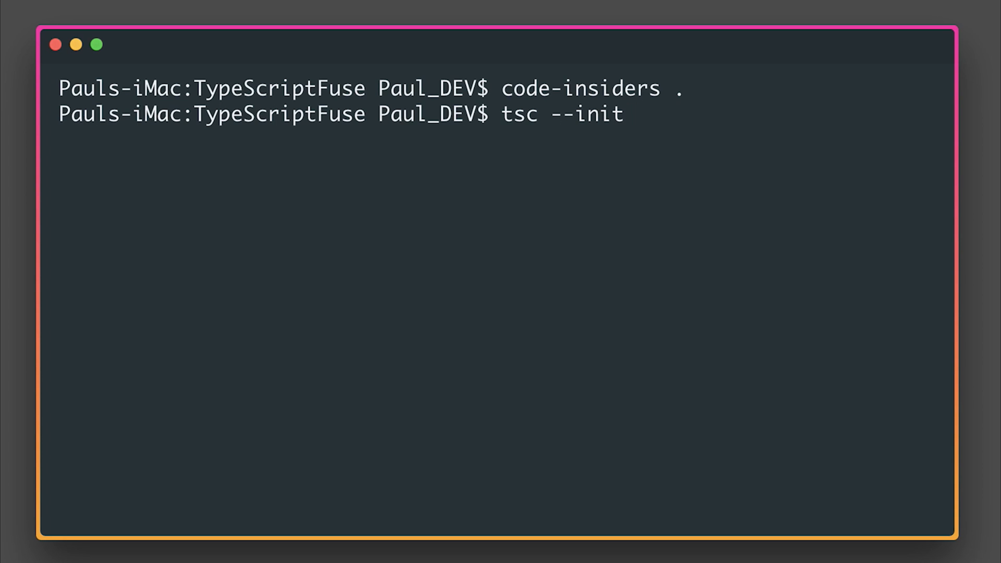
key(Return)
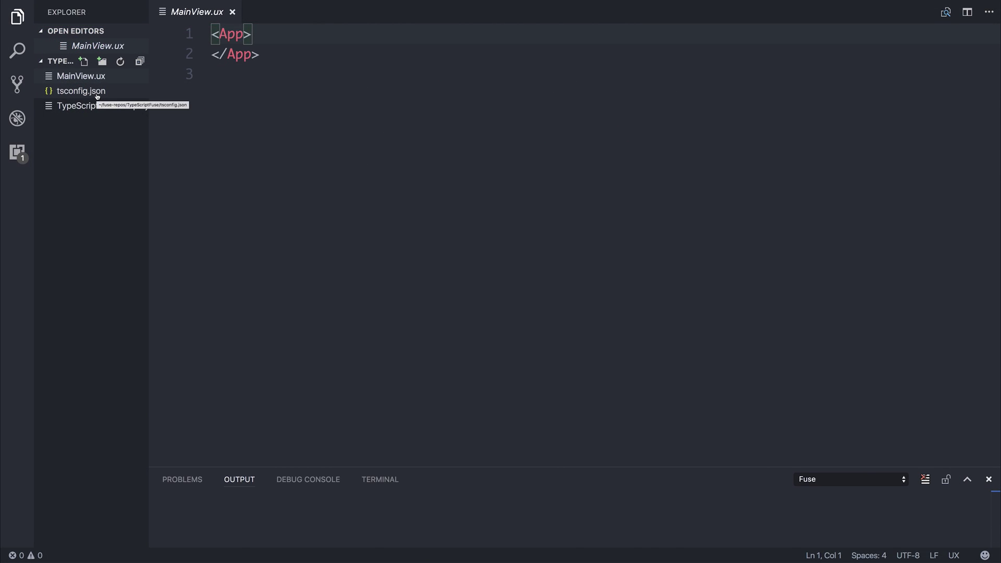
Review tsconfig.json compiler options: target es5, module commonjs, strict true, outDir.
click(91, 94)
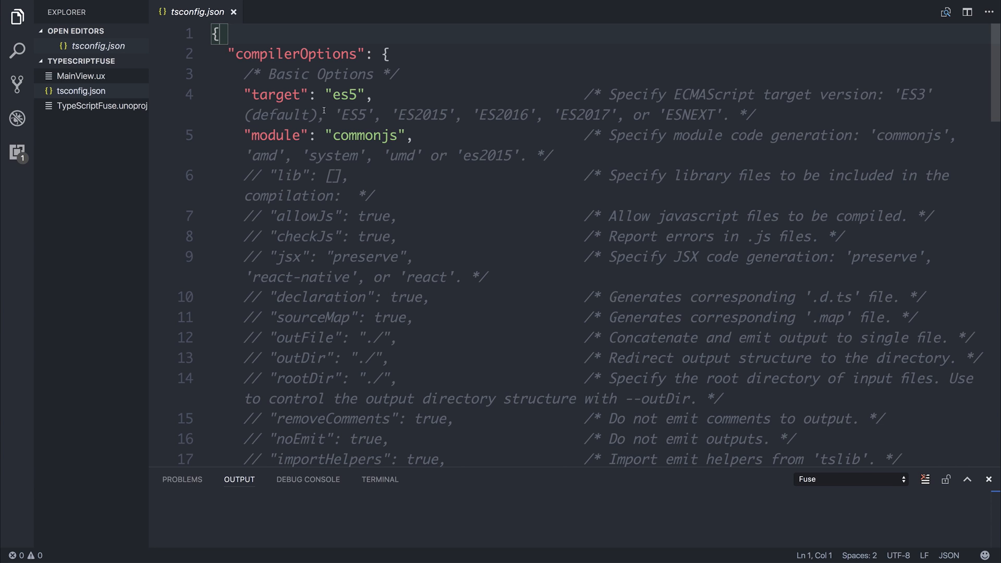
scroll(324, 111, down, 3)
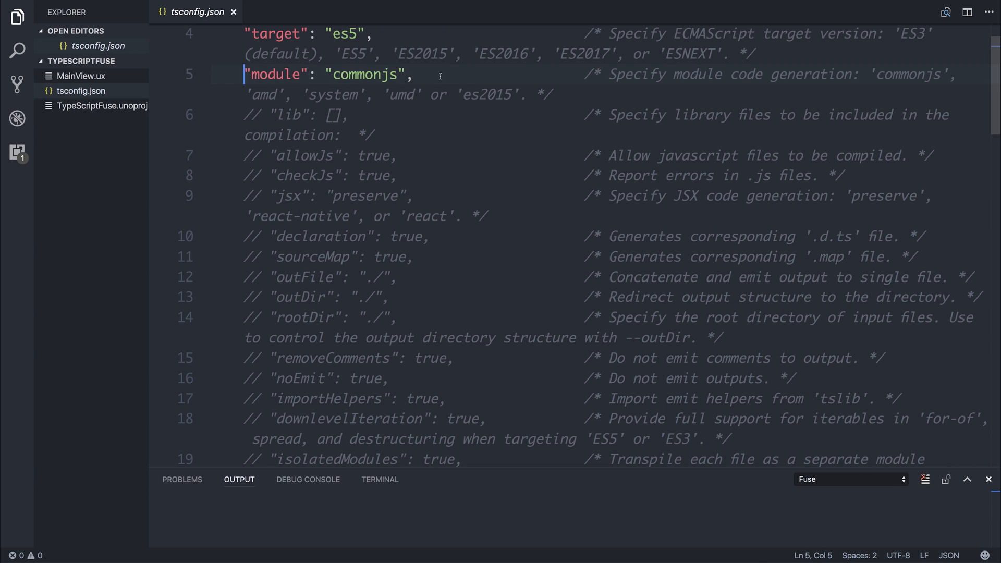
drag(245, 79, 511, 78)
scroll(403, 163, down, 1)
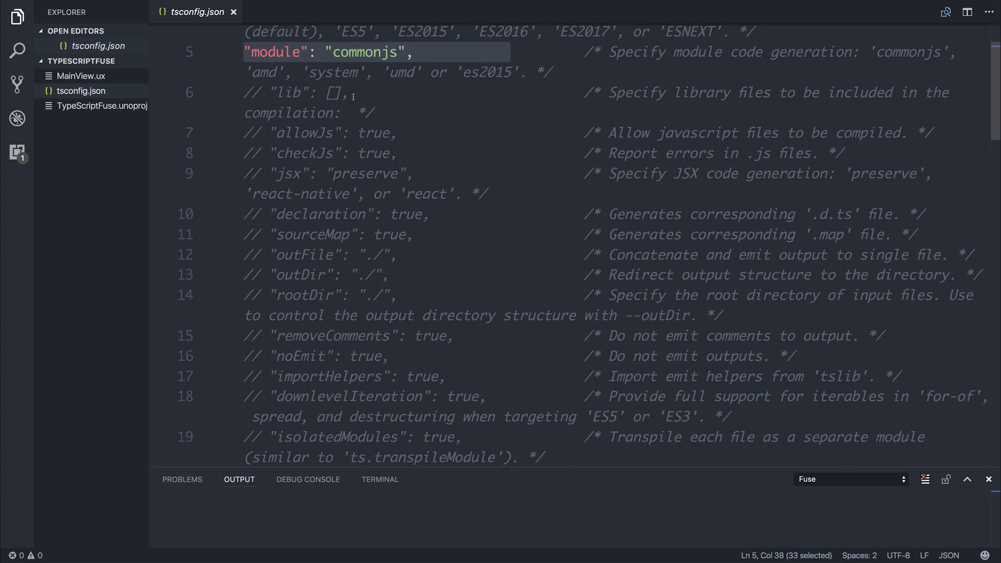
scroll(318, 74, down, 3)
scroll(260, 226, down, 2)
click(244, 226)
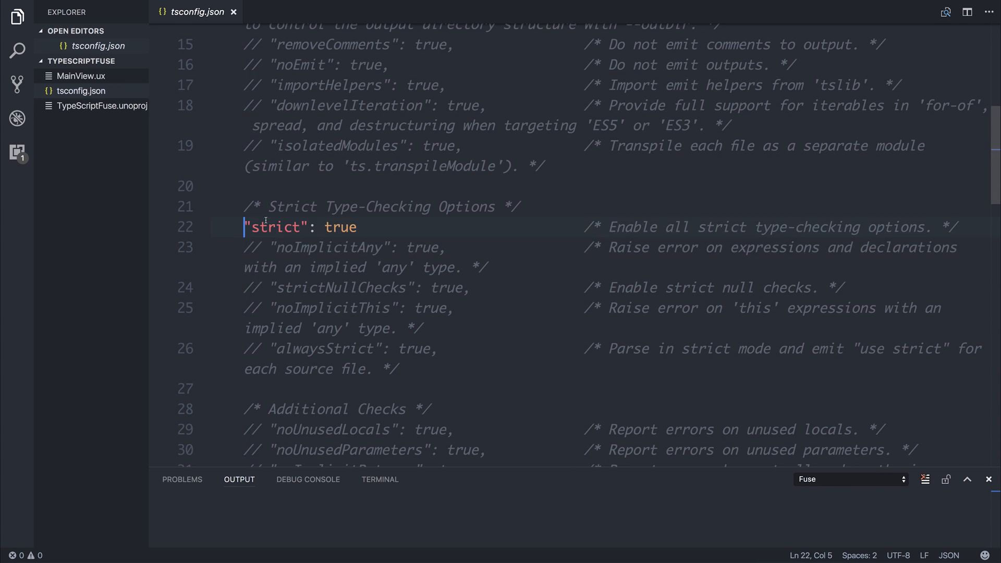
drag(244, 227, 378, 227)
scroll(372, 220, up, 5)
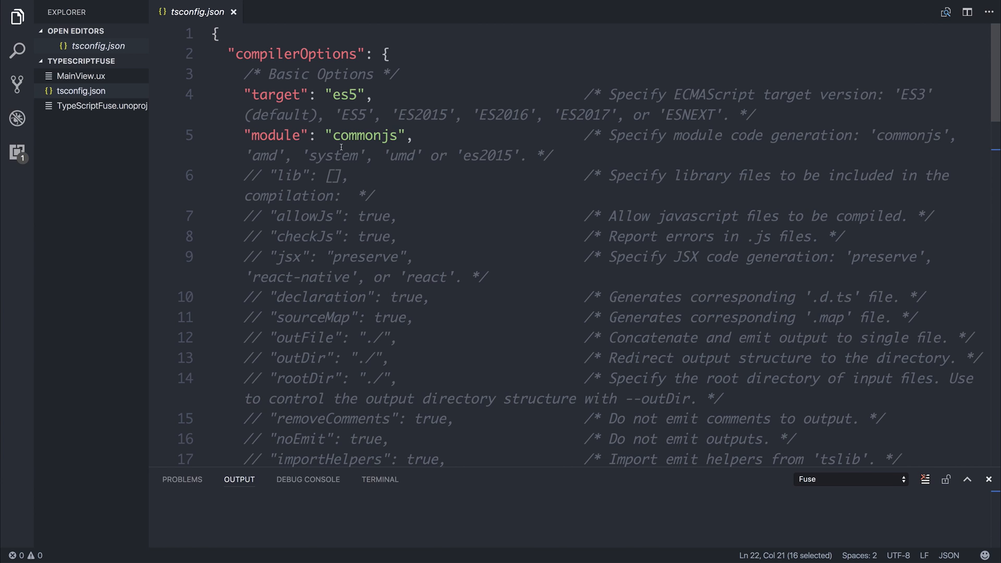
scroll(341, 147, down, 3)
click(262, 205)
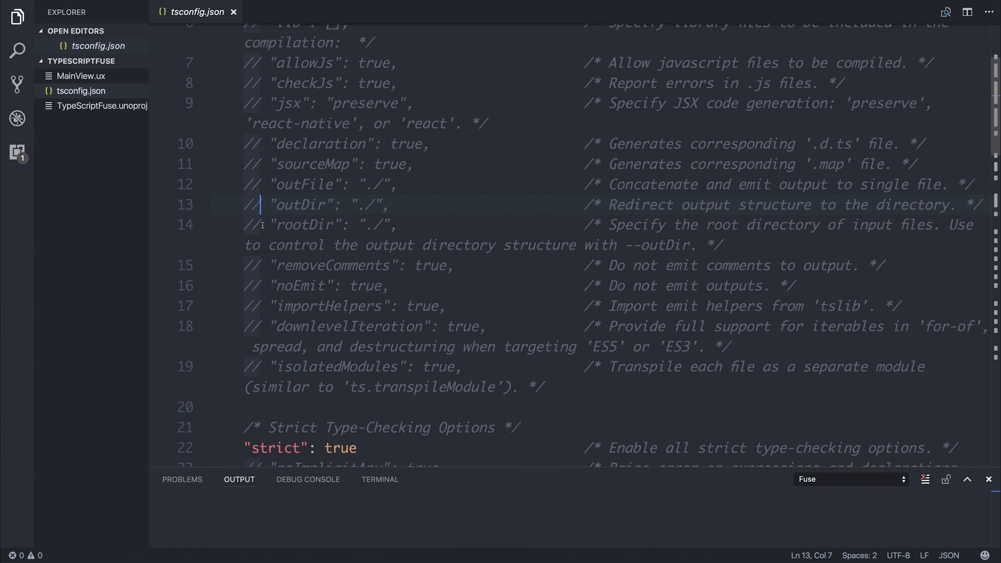
Uncomment outDir as "generated" and rootDir as "src" in tsconfig.json and save.
key(BackSpace)
key(BackSpace)
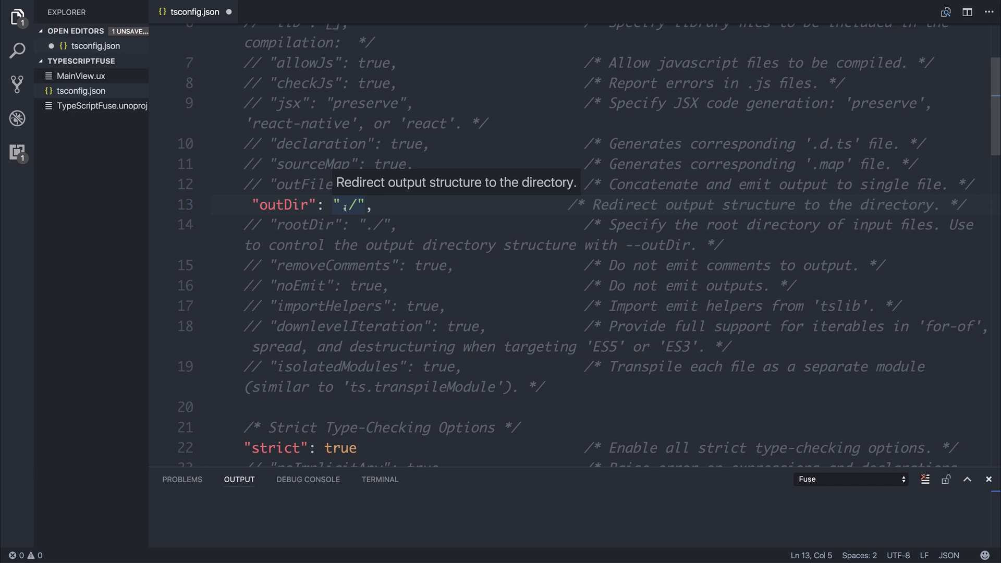
drag(342, 205, 358, 205)
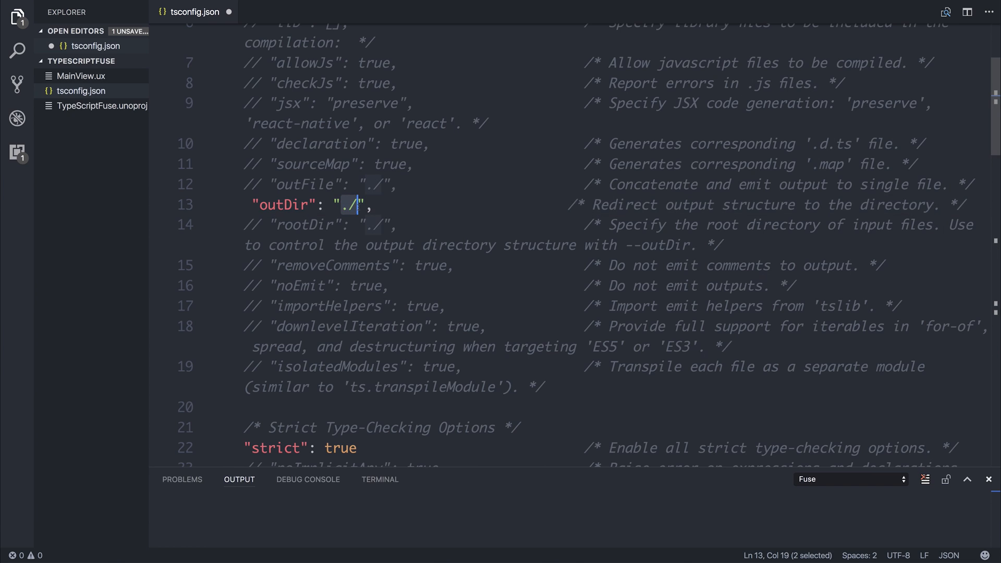
text(generated)
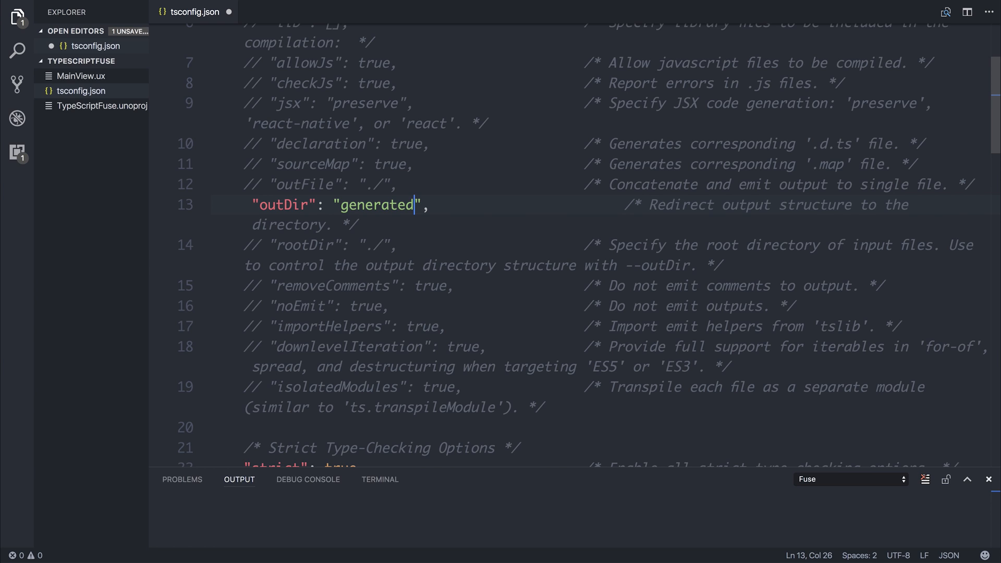
key(Down)
key(BackSpace)
key(BackSpace)
key(BackSpace)
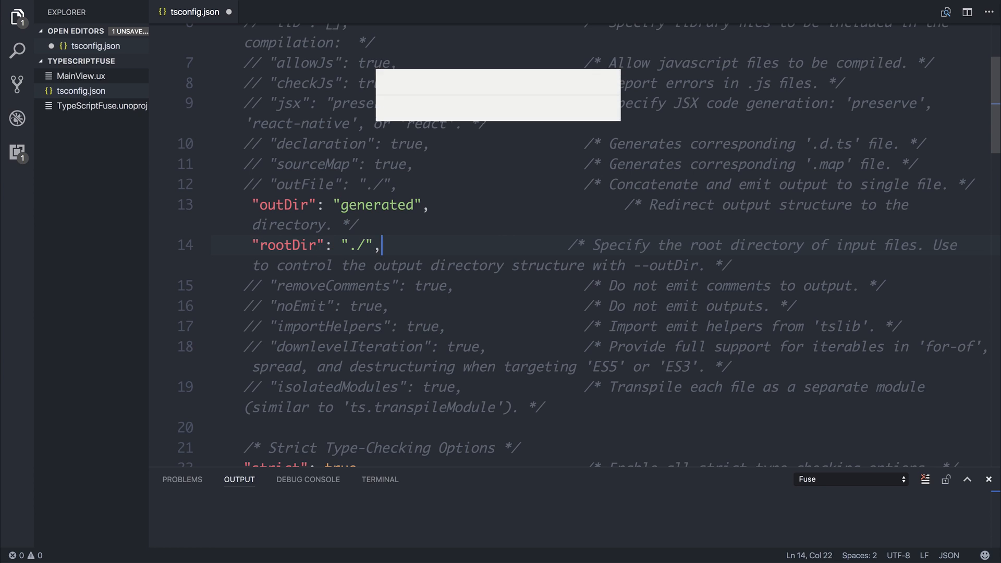
key(BackSpace)
key(BackSpace)
text(src)
key(ctrl+s)
Create a new src folder in the project tree.
right_click(95, 183)
click(118, 195)
text(src)
key(Return)
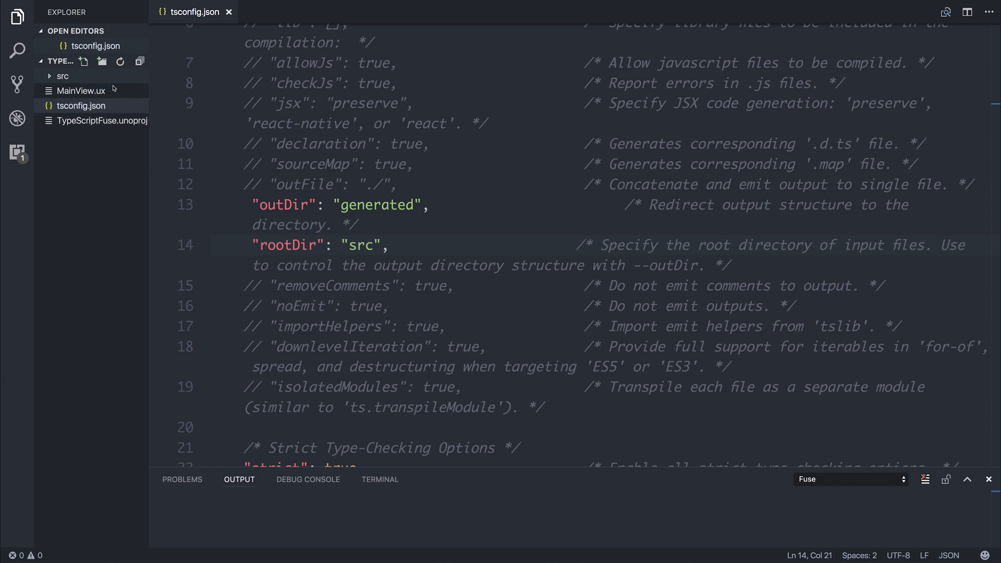
Create a new App.ts file inside the src/App folder and open it.
click(89, 77)
right_click(89, 77)
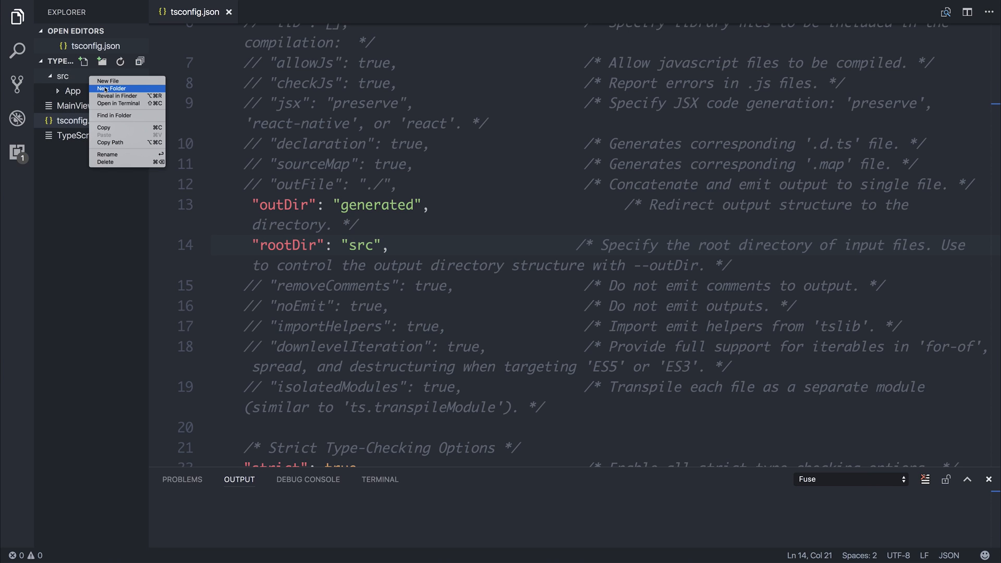
key(Escape)
right_click(77, 95)
click(85, 99)
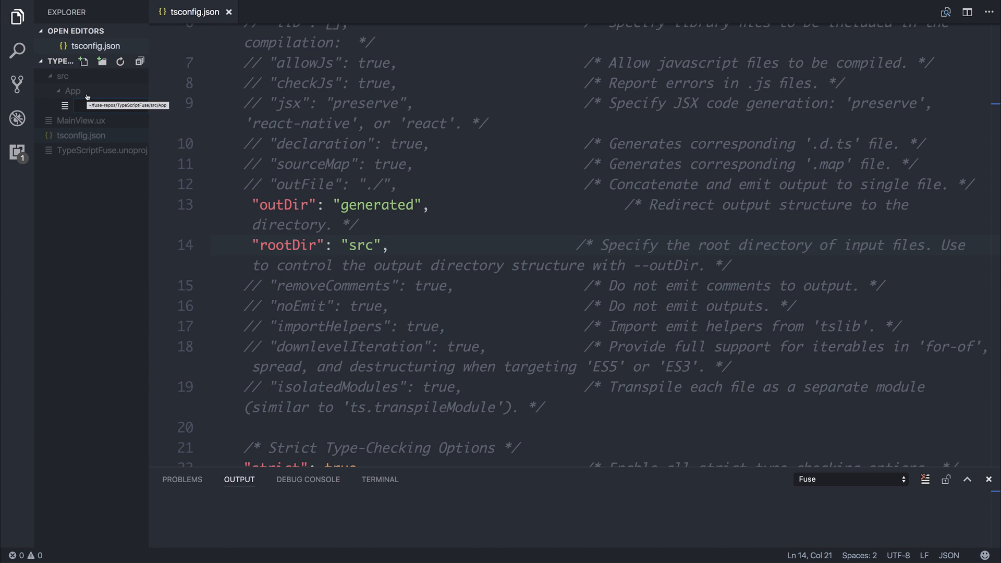
text(App.ts)
key(Return)
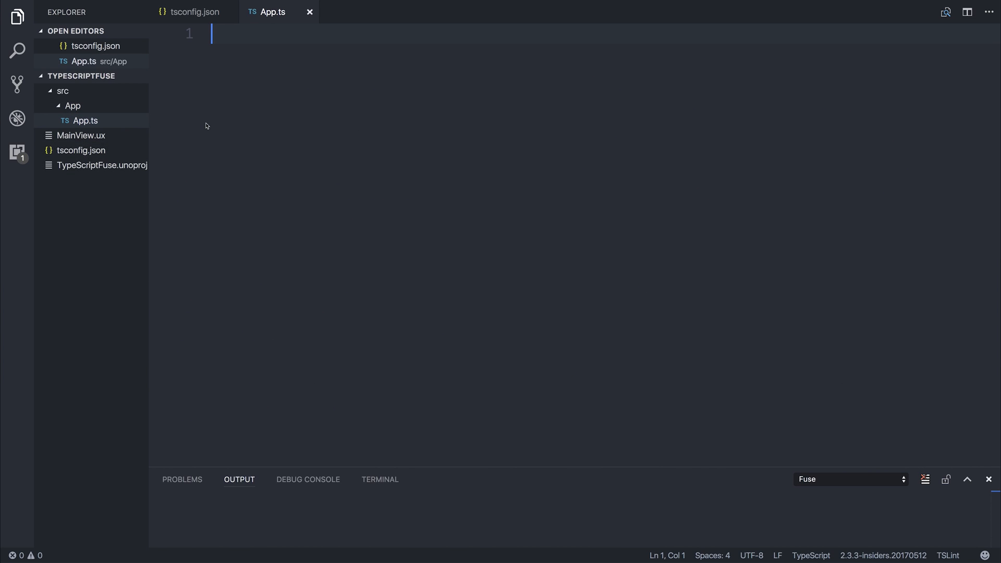
text(class App {)
Write class App with public title: string = "Fuse TypeScript" and save App.ts.
key(Return)
text(title:)
key(Home)
text(public)
key(End)
text(string = "Fuse TypeScript";)
key(ctrl+s)
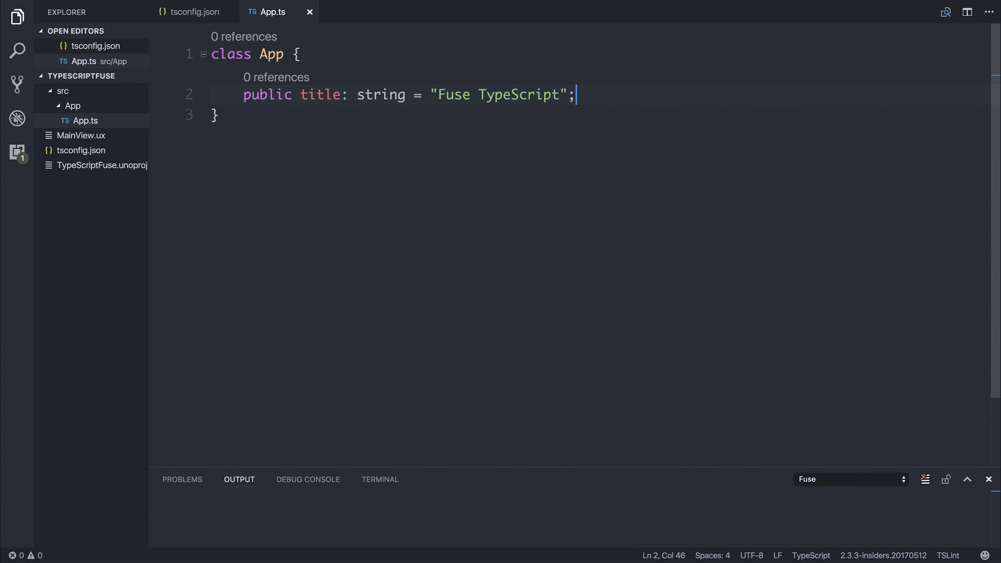
Add 'const app = new App();' below the class and begin the title export line.
key(Down)
key(Return)
key(Return)
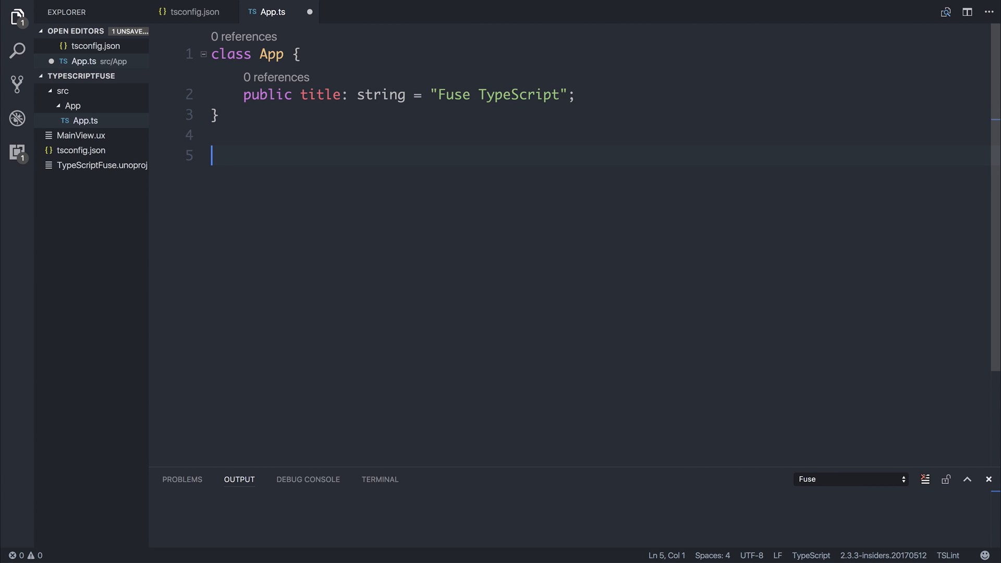
text(const app = new App();)
key(Return)
key(Return)
key(BackSpace)
text(export titl)
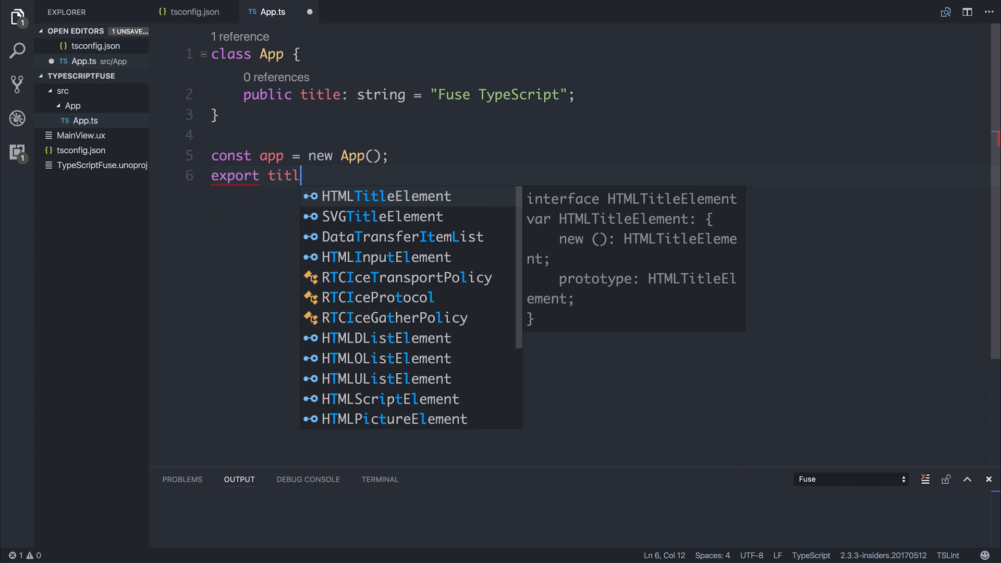
key(BackSpace)
key(BackSpace)
key(BackSpace)
text(const title = app.title;)
Complete 'export const title = app.title;' and save App.ts.
key(Return)
key(Return)
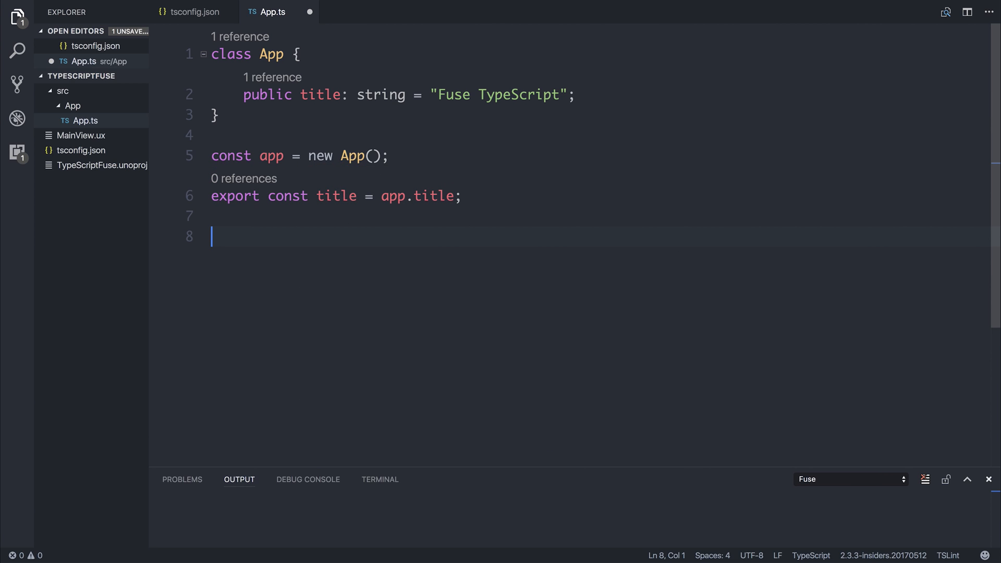
key(ctrl+s)
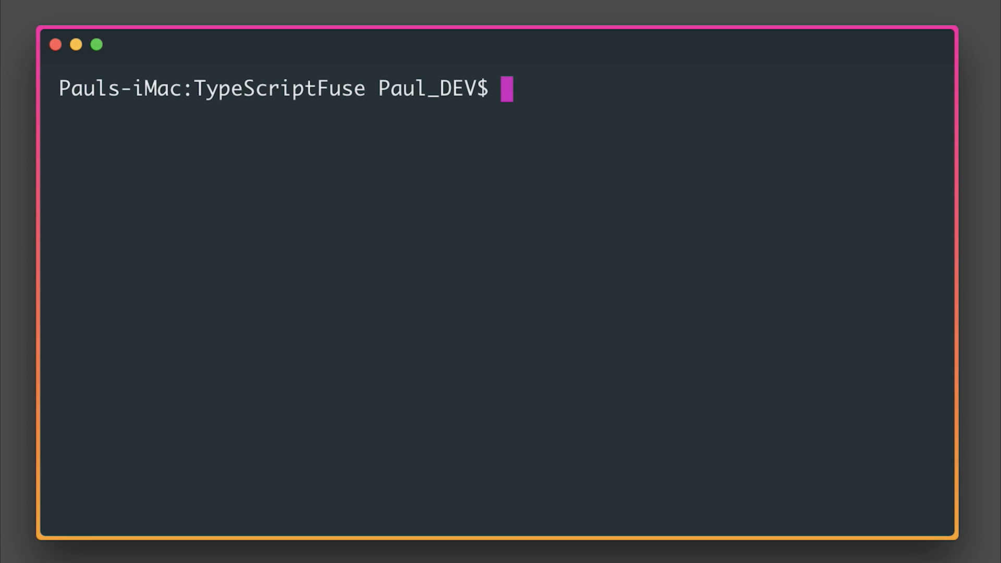
text(tsc --w)
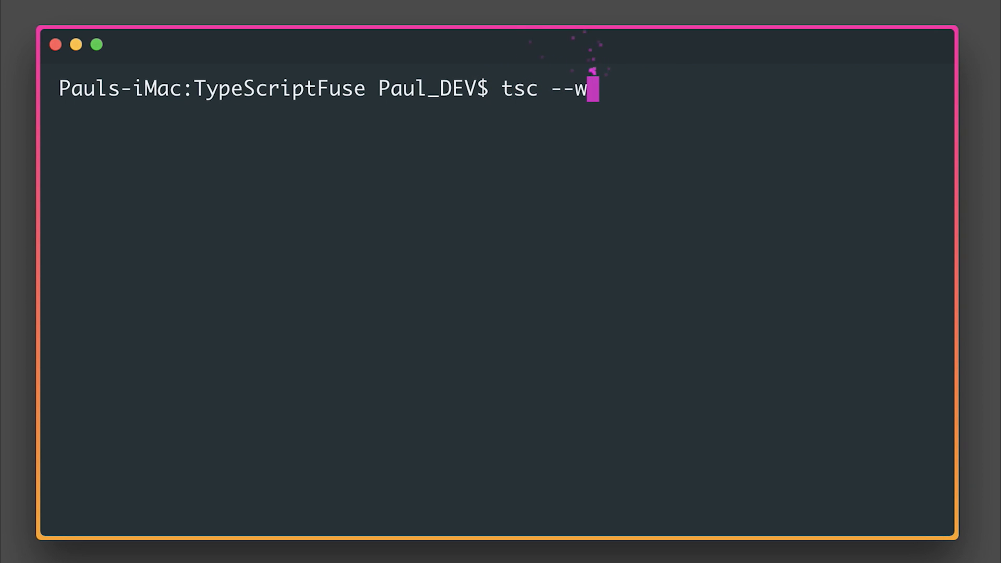
text(atch)
Run 'tsc --watch' so the compiler reports compilation complete and watches for changes.
key(Return)
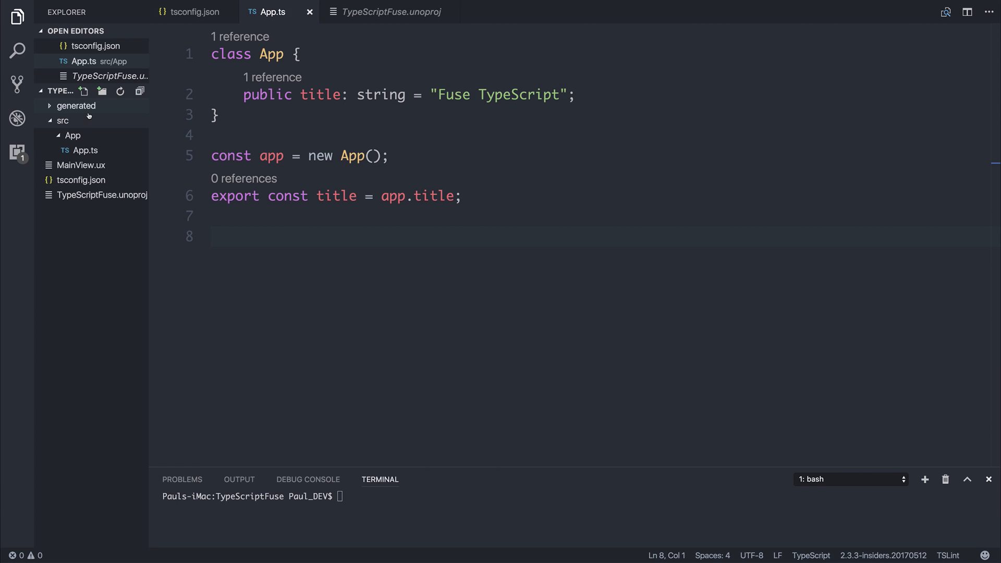
Open generated/App/App.js and inspect the compiled title export on line 10.
click(98, 108)
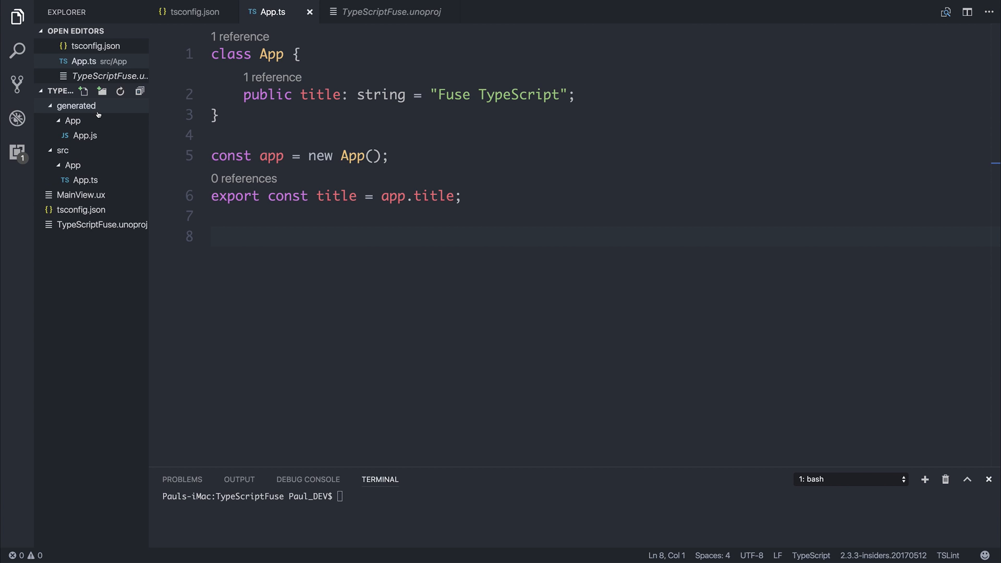
click(86, 135)
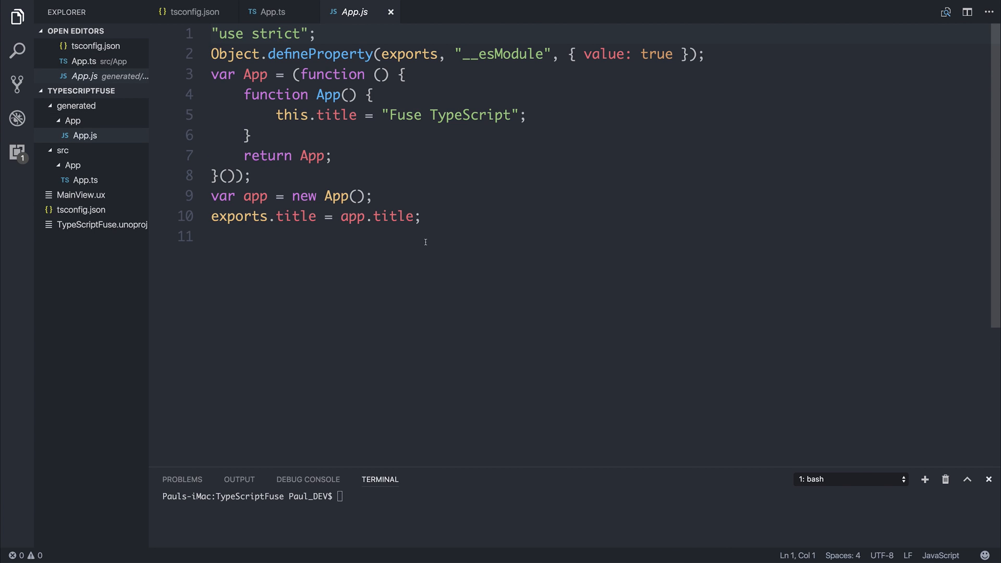
drag(349, 216, 415, 216)
click(415, 215)
mouse_move(296, 217)
drag(276, 216, 311, 215)
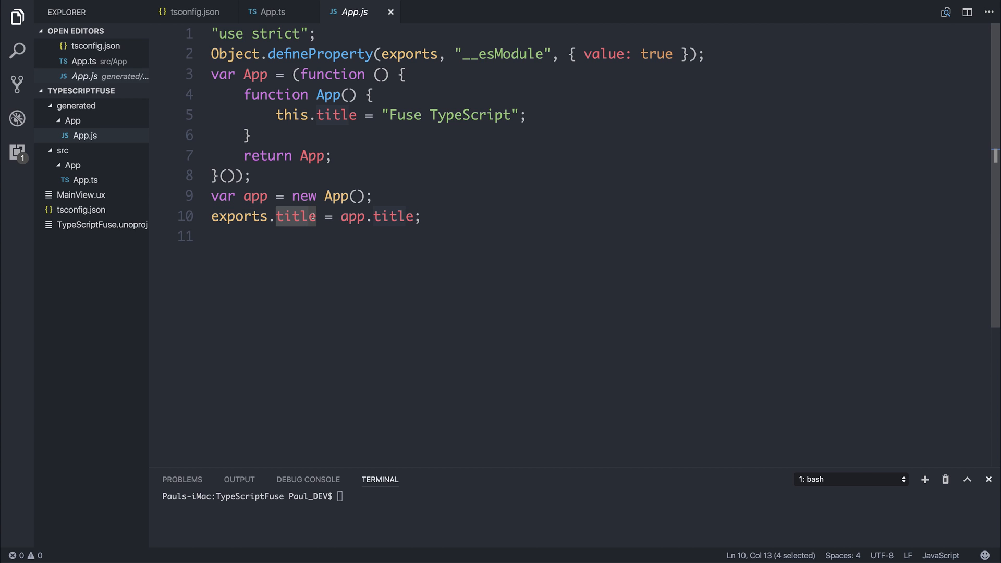
key(Down)
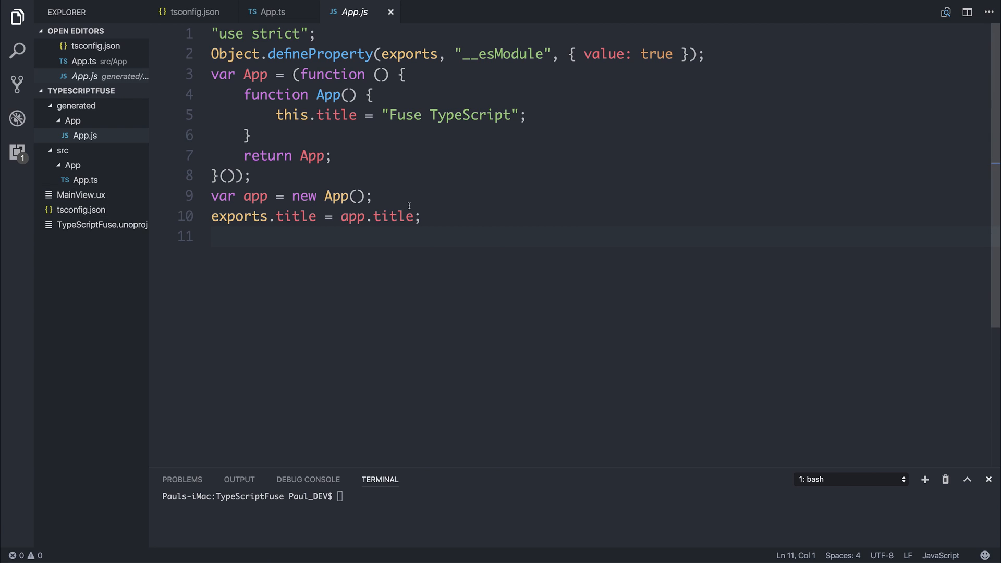
Add "/generated/*/*.js:Bundle" to the Includes array of TypeScriptFuse.unoproj and save it.
click(102, 224)
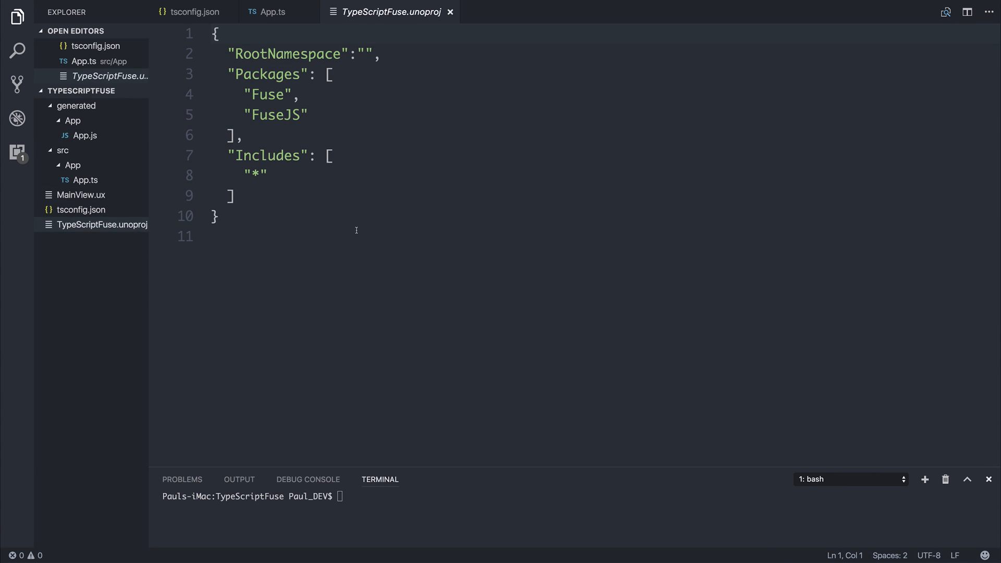
click(361, 181)
text(,)
key(Return)
text(")
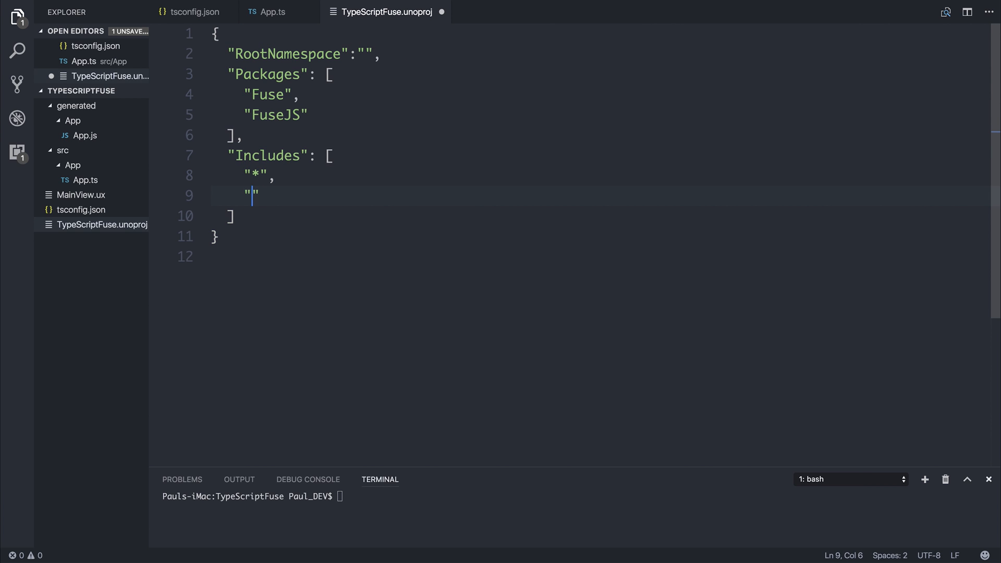
text(/generated/*/*.js)
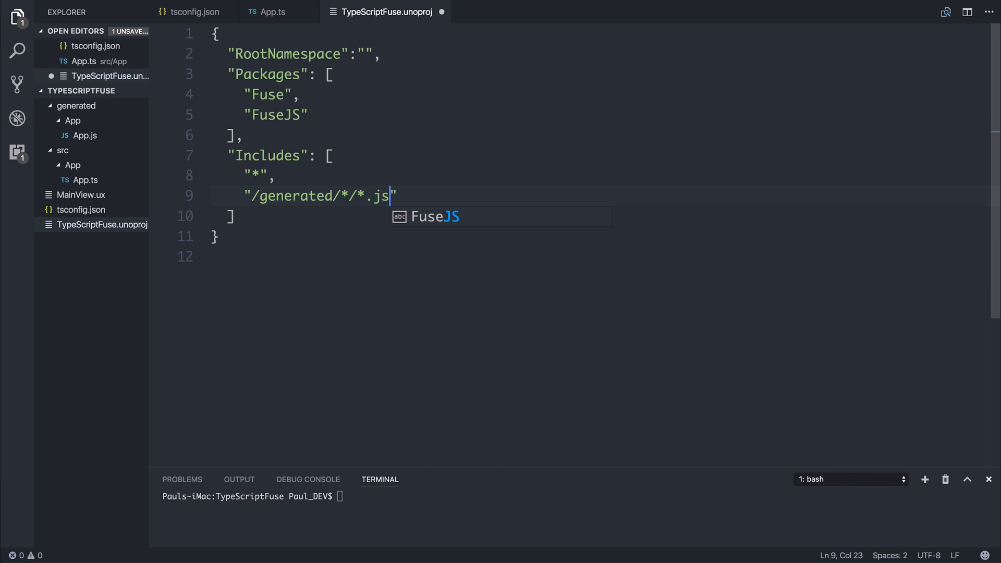
text(:Bundle)
key(cmd+s)
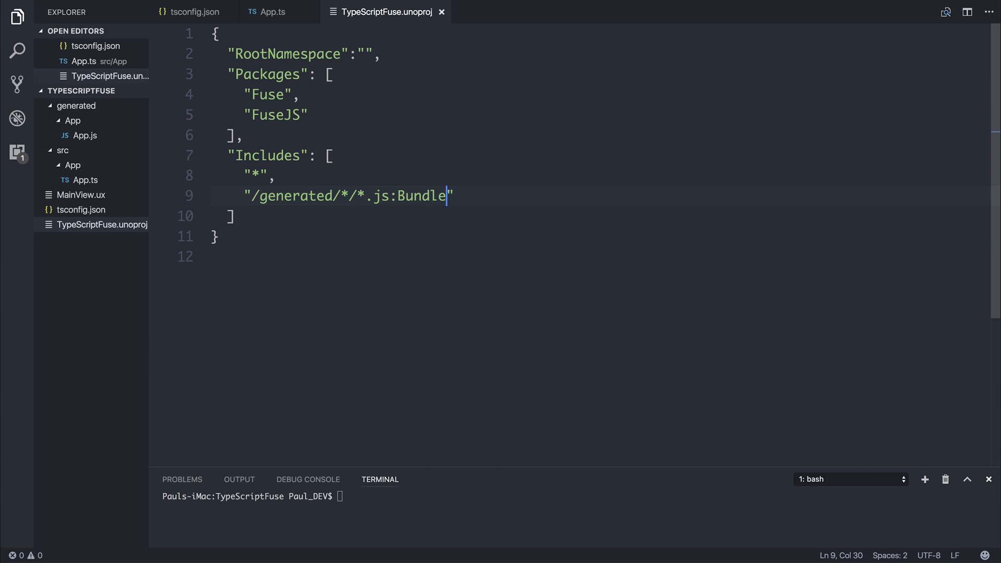
In MainView.ux, add a <Panel Alignment="Center"> element inside <App> via autocomplete.
key(ctrl+Tab)
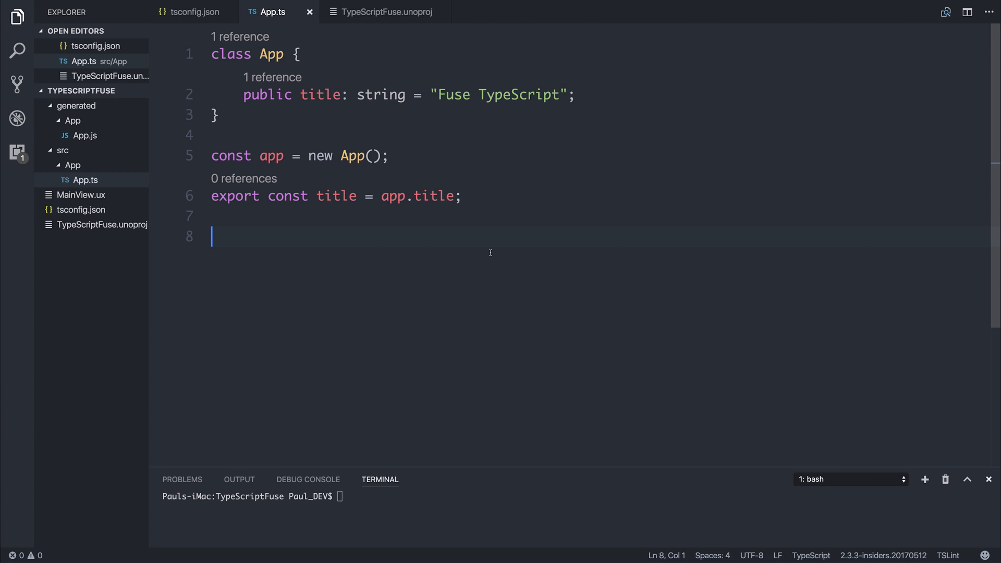
click(86, 195)
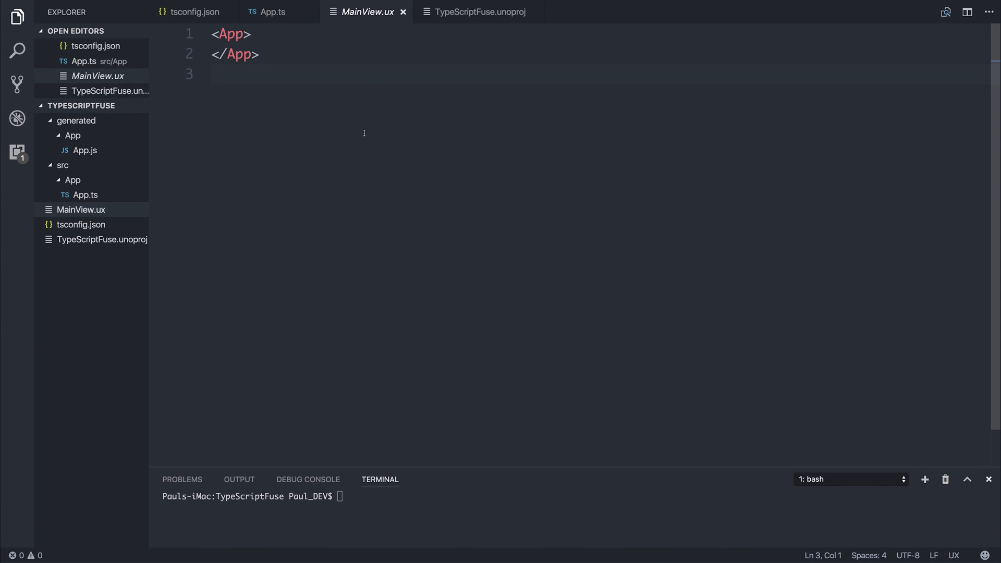
click(263, 34)
key(Return)
key(Return)
key(Up)
key(Return)
text(<Panel>)
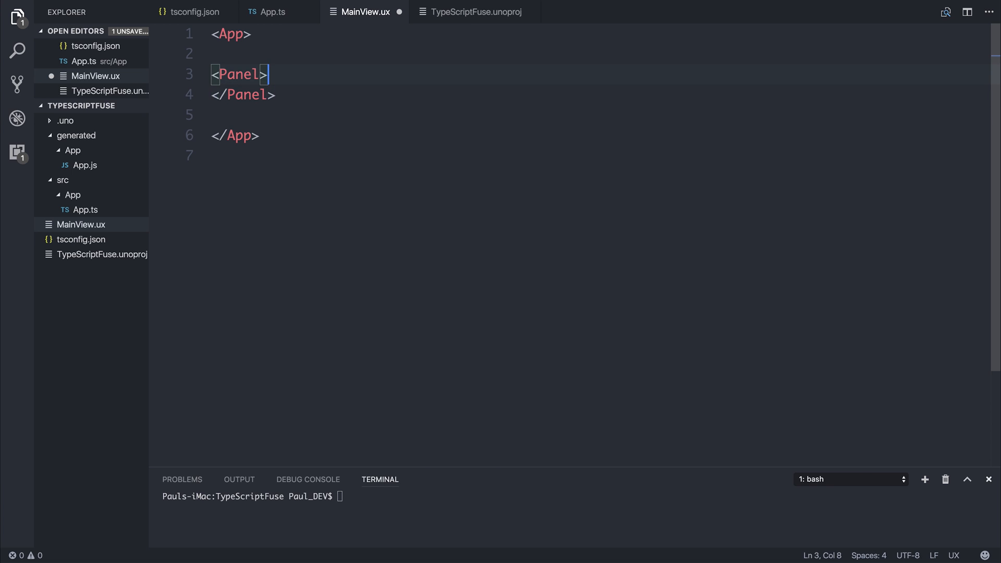
key(Left)
text(Ali)
key(Return)
text(="Cent)
key(Return)
Nest a <TextView Value={title}> element inside the centered Panel.
key(End)
key(Return)
text(<TEtV)
key(Return)
text(Va)
key(Return)
text(={title)
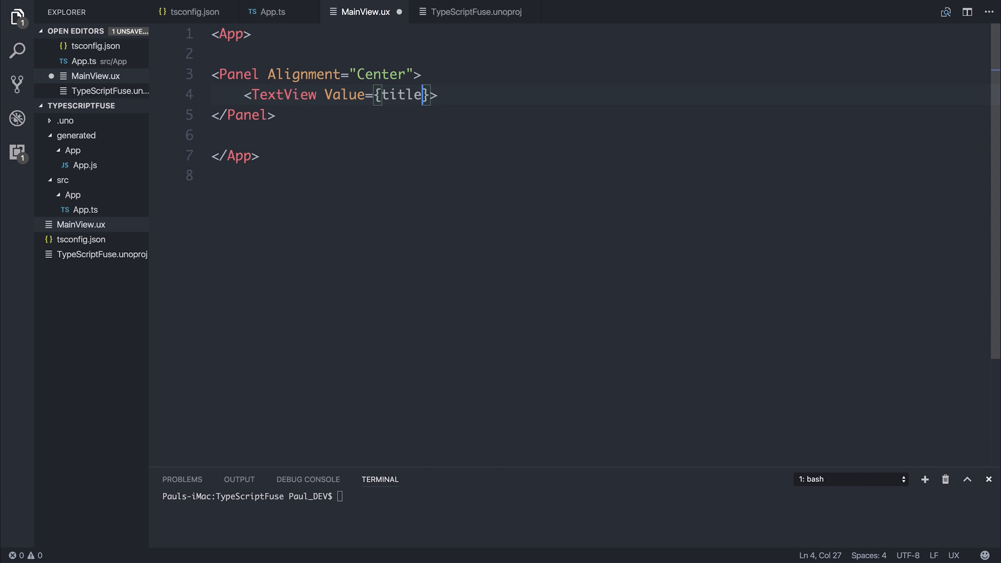
Add <JavaScript File="generated/App/App.js"></JavaScript> above the Panel and save MainView.ux.
key(Return)
key(Return)
key(Up)
key(Tab)
text(JavaScript)
key(Tab)
key(Return)
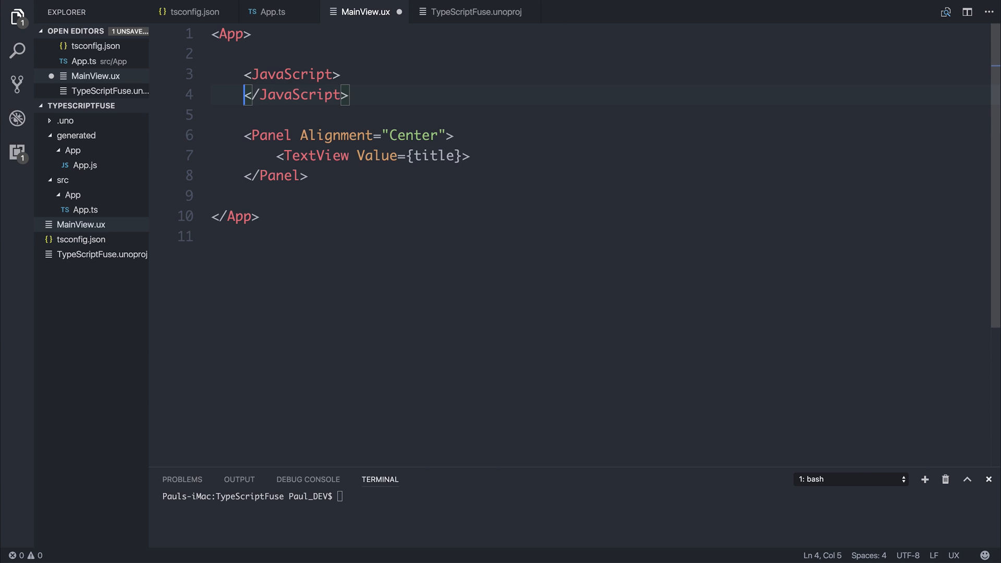
key(Return)
key(Up)
key(BackSpace)
key(BackSpace)
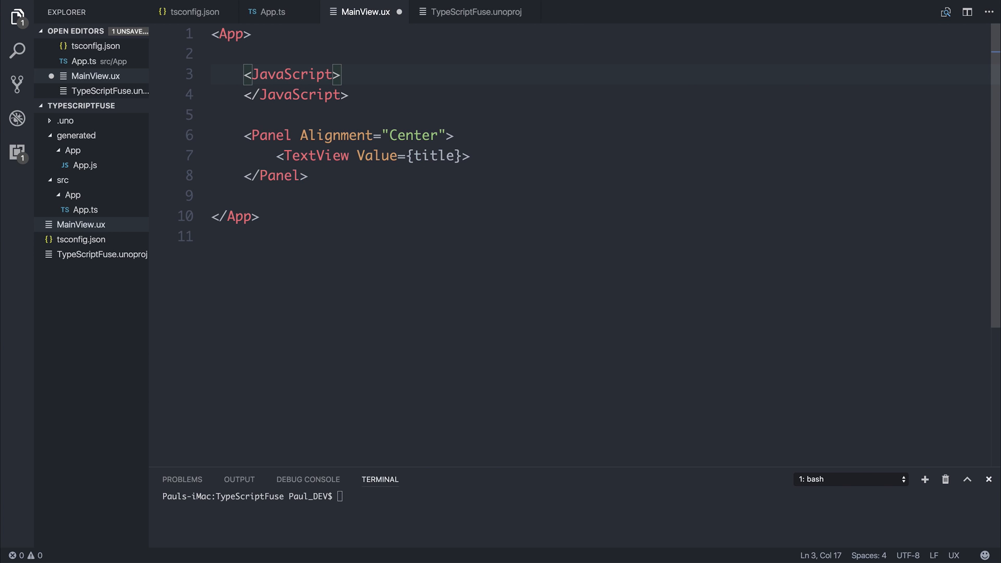
key(Left)
text(File=")
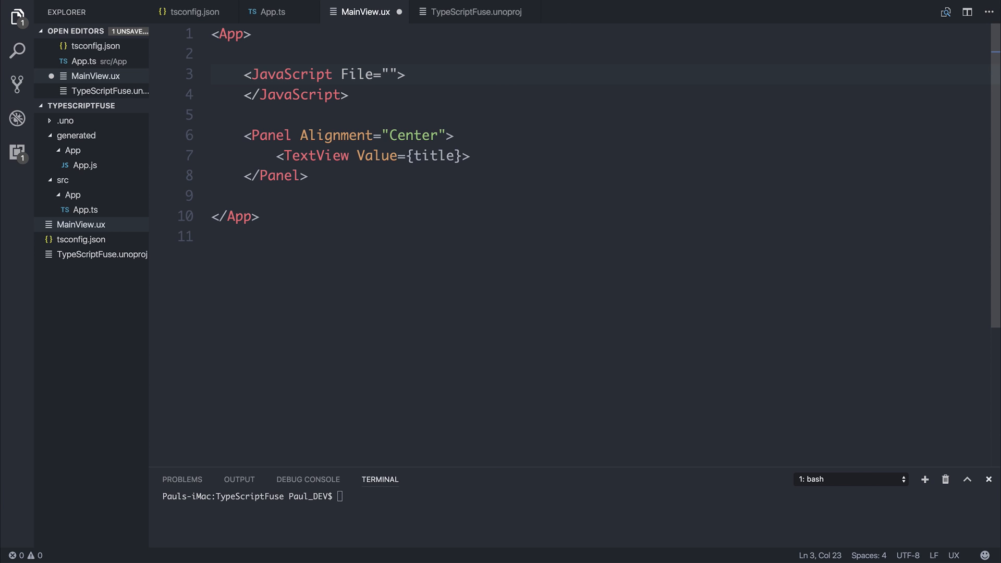
text(generated/App/App.js)
key(super+s)
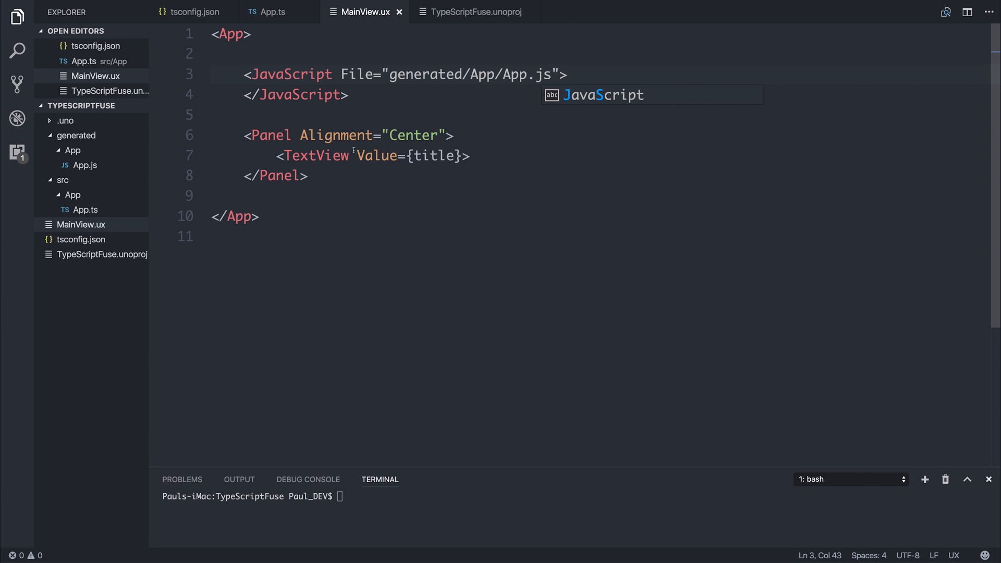
Append the closing </TextView> tag on line 7 and save the file again.
click(422, 156)
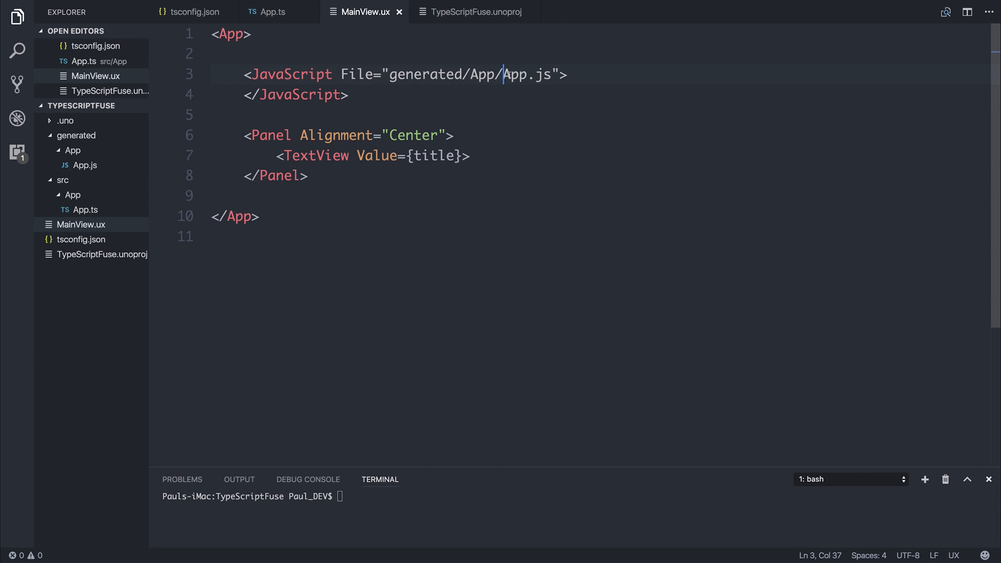
drag(502, 75, 552, 75)
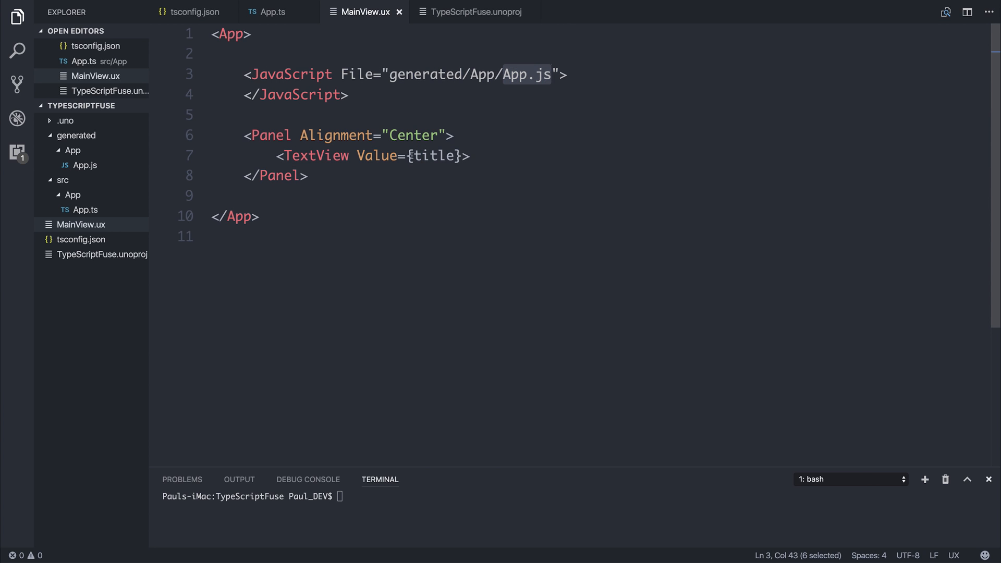
click(470, 156)
text(</TextView>)
key(ctrl+s)
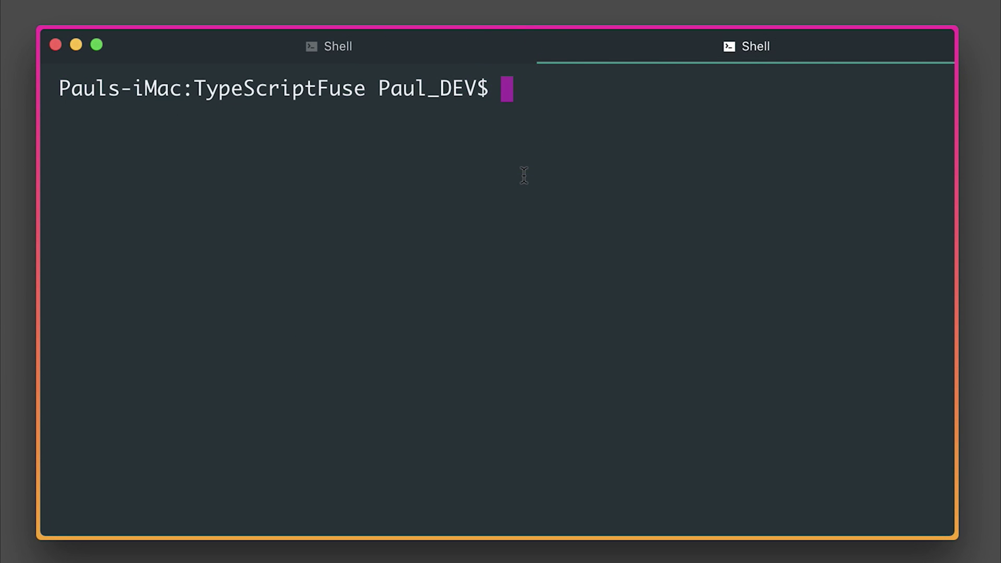
text(fuse preview)
Run 'fuse preview', then replace the App.ts title "Fuse TypeScript" with "Fuse is awesome!".
key(Return)
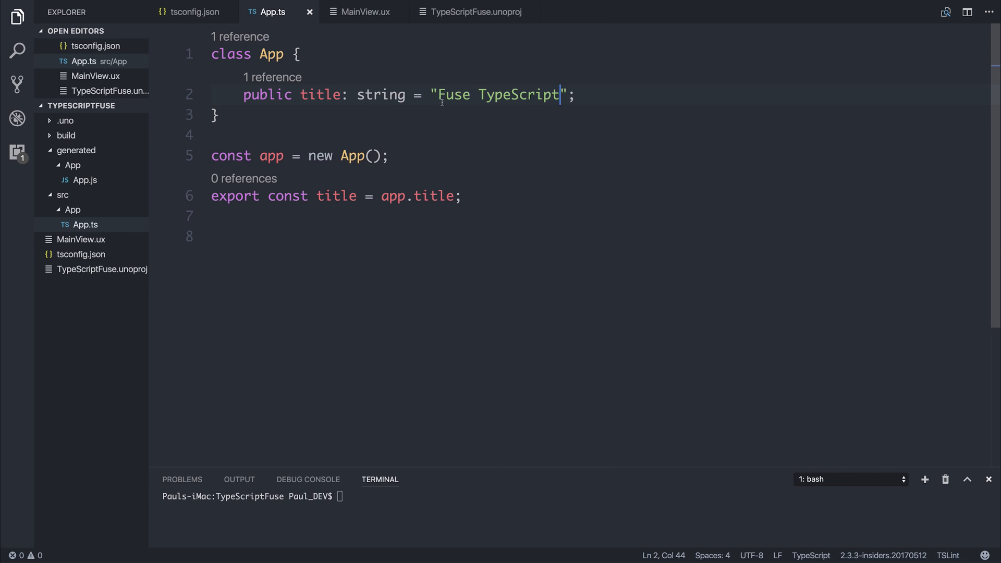
drag(439, 95, 561, 95)
key(BackSpace)
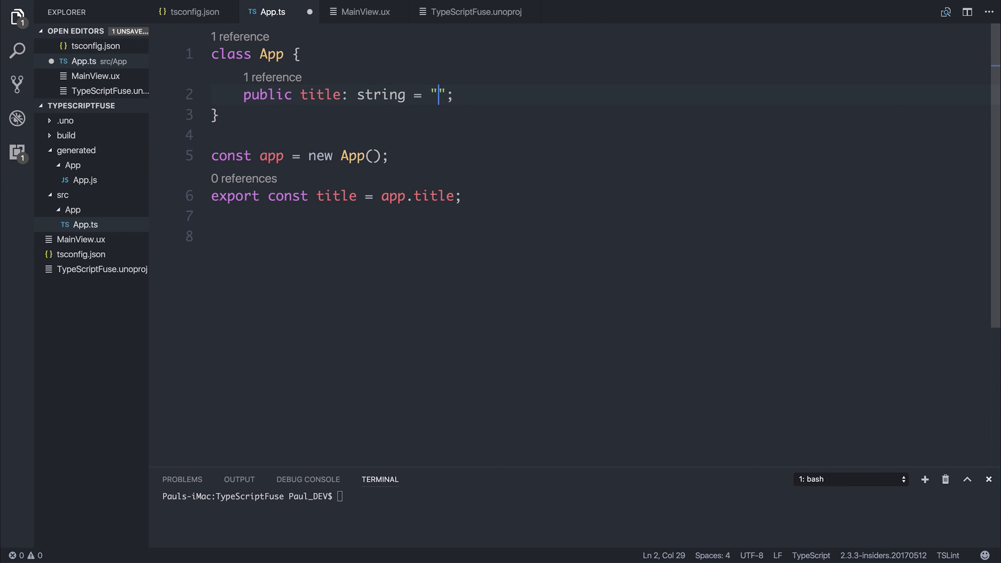
text(Fuse is awes)
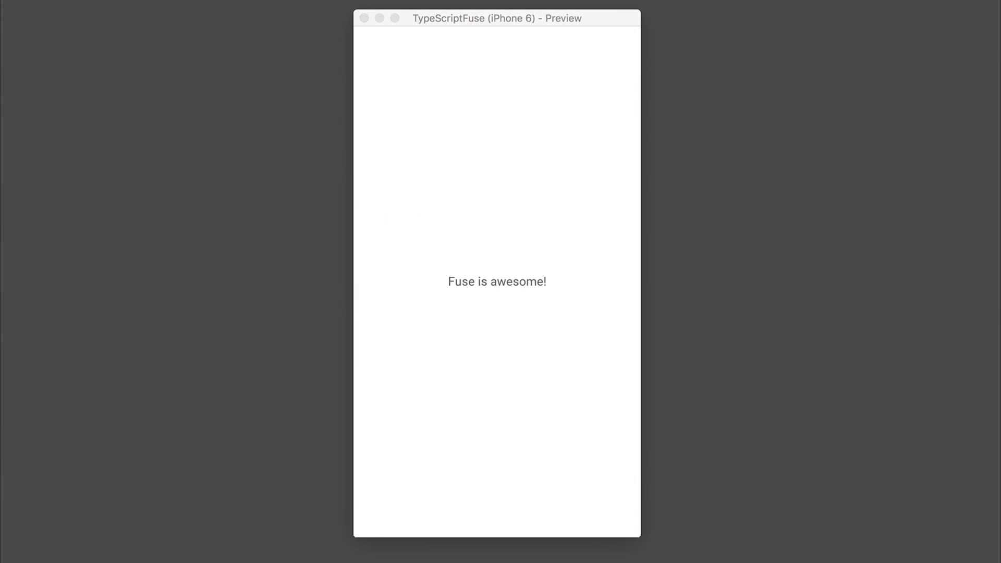